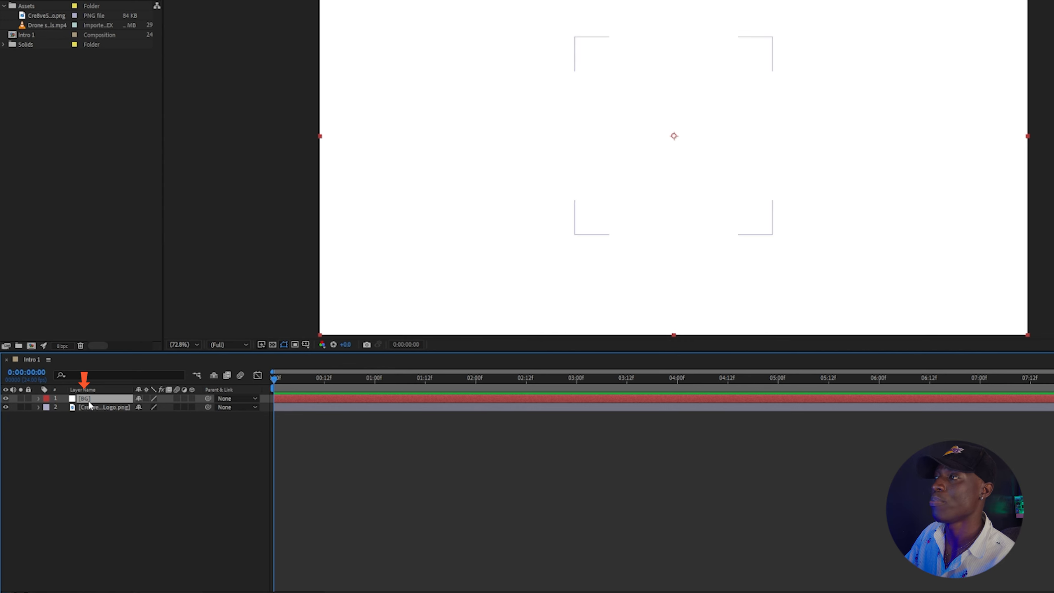
Move the logo layer above the BG layer and preview the composition.
{"action": "left_click_drag", "start_coordinate": [89, 405], "coordinate": [95, 399]}
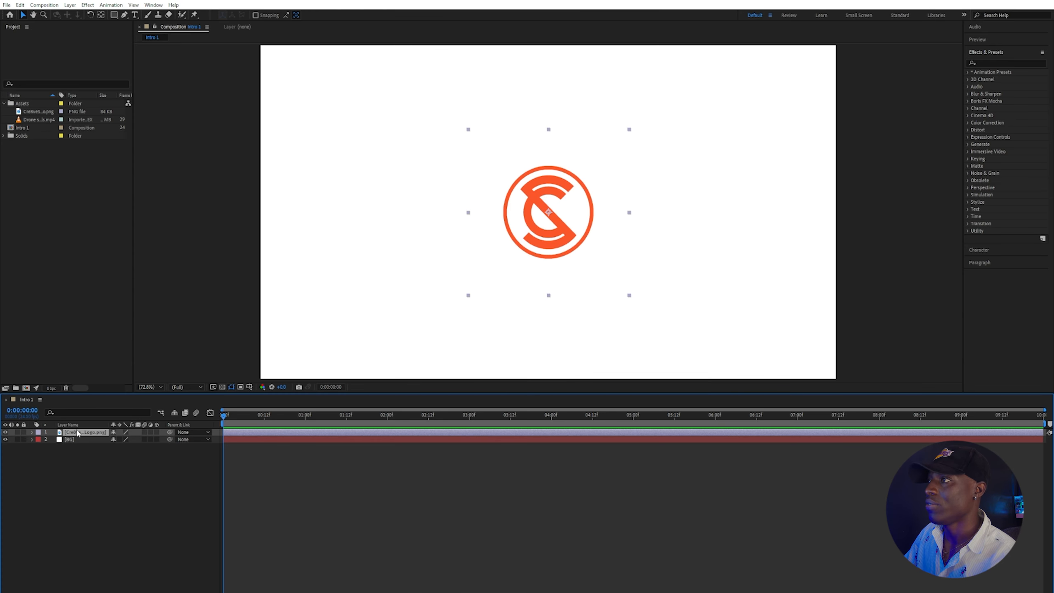
{"action": "key", "text": "space"}
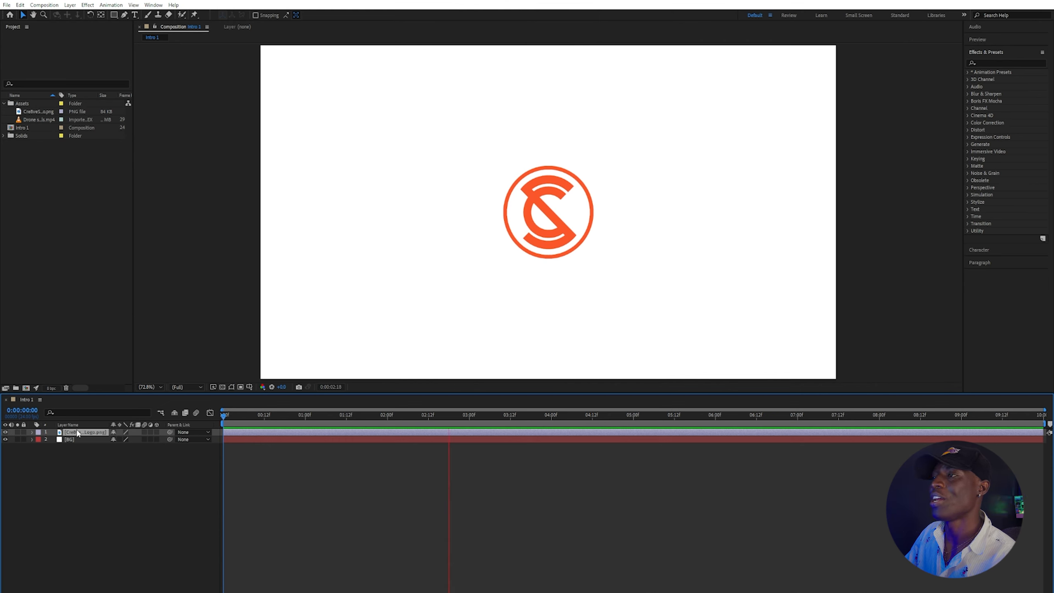
{"action": "key", "text": "space"}
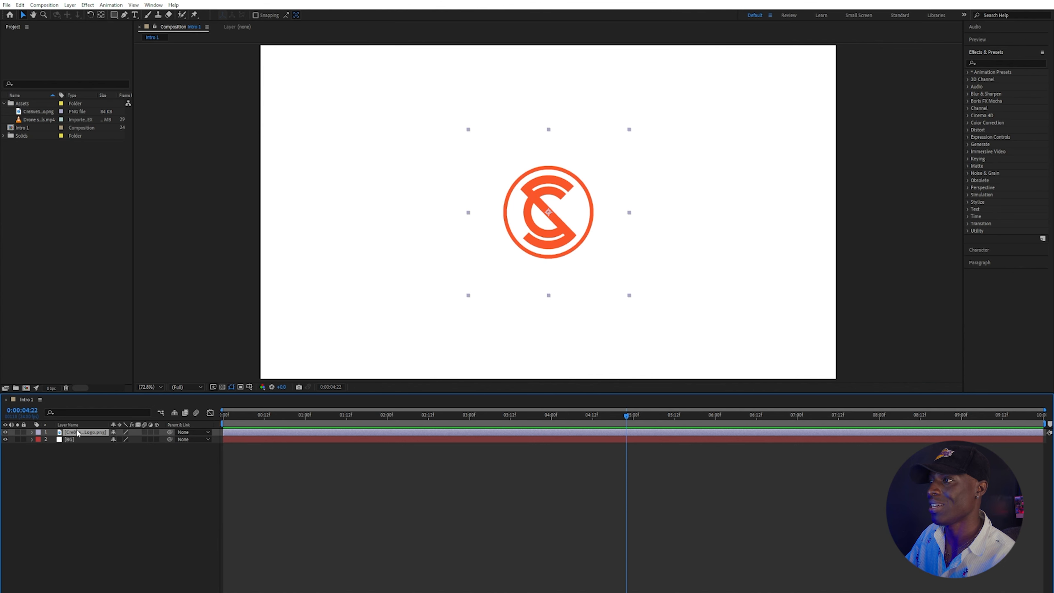
{"action": "left_click", "coordinate": [198, 387]}
{"action": "left_click", "coordinate": [191, 413]}
{"action": "left_click", "coordinate": [198, 386]}
{"action": "left_click", "coordinate": [186, 435]}
{"action": "left_click", "coordinate": [190, 390]}
{"action": "left_click", "coordinate": [190, 395]}
{"action": "left_click", "coordinate": [193, 387]}
{"action": "left_click", "coordinate": [186, 434]}
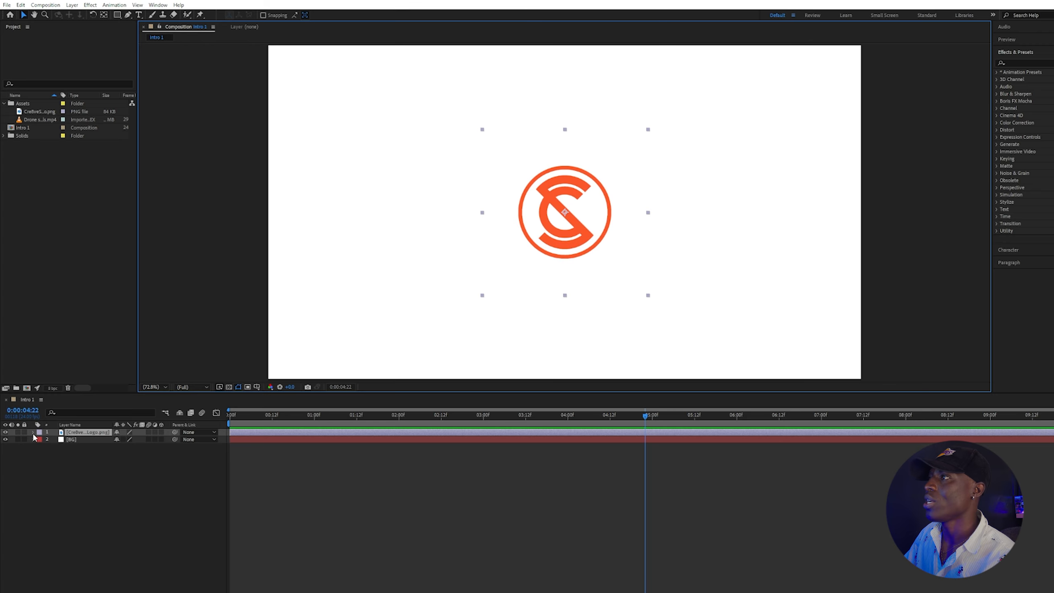
Expand the logo's Transform properties and, at the first frame, move the logo below the frame and set a Position keyframe.
{"action": "left_click", "coordinate": [37, 415]}
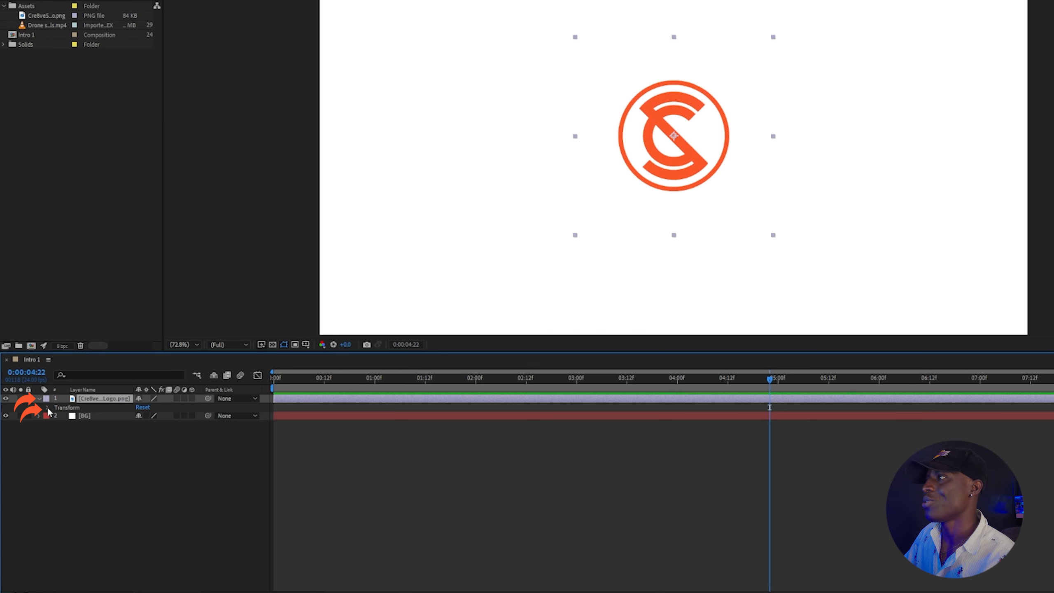
{"action": "left_click", "coordinate": [48, 408]}
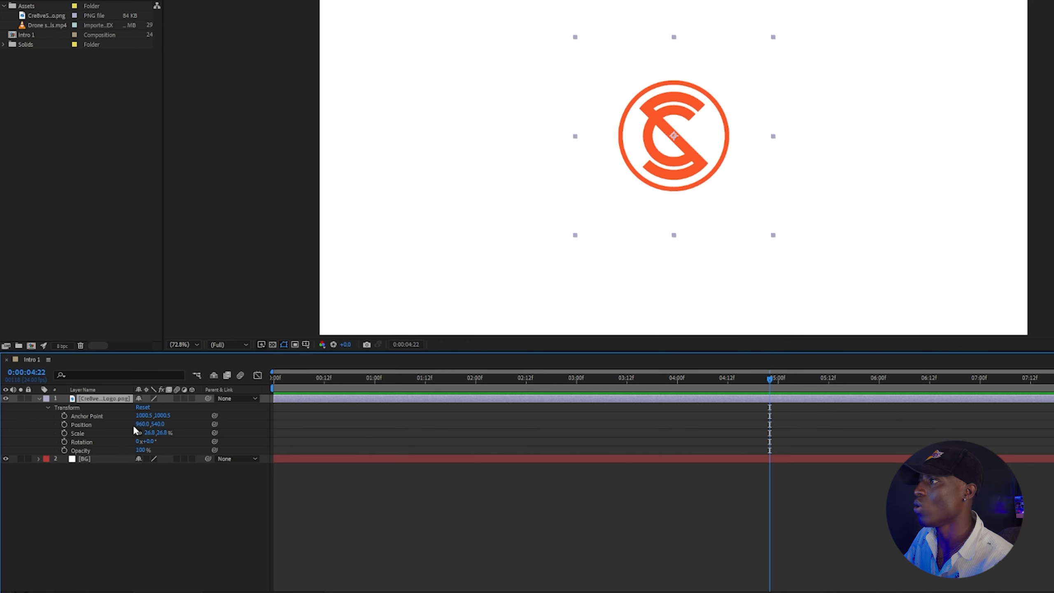
{"action": "left_click_drag", "start_coordinate": [142, 427], "coordinate": [91, 427]}
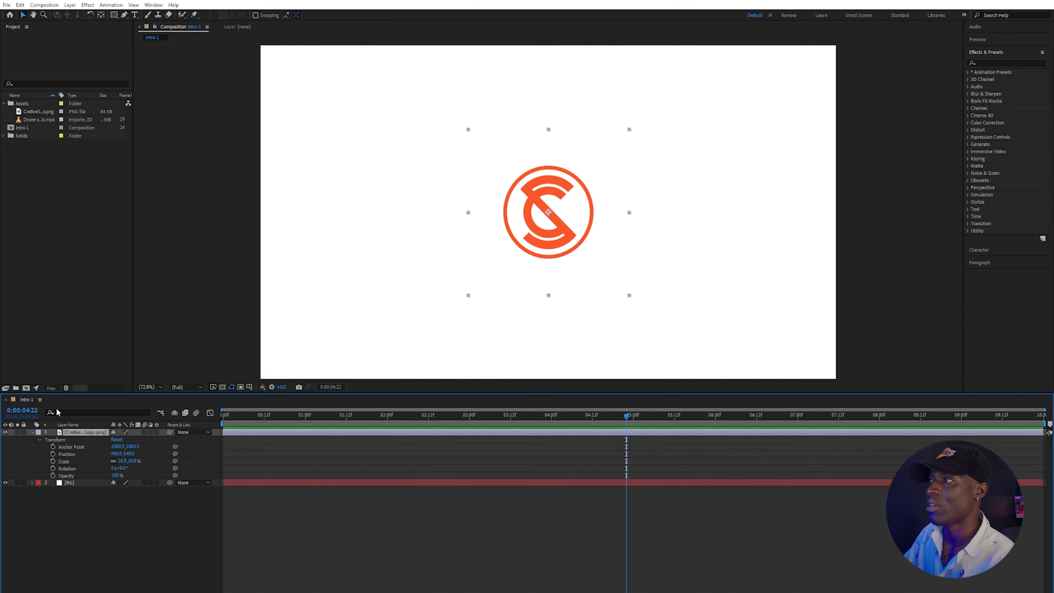
{"action": "mouse_move", "coordinate": [626, 414]}
{"action": "left_mouse_down"}
{"action": "mouse_move", "coordinate": [305, 465]}
{"action": "mouse_move", "coordinate": [125, 456]}
{"action": "mouse_move", "coordinate": [415, 479]}
{"action": "left_mouse_up"}
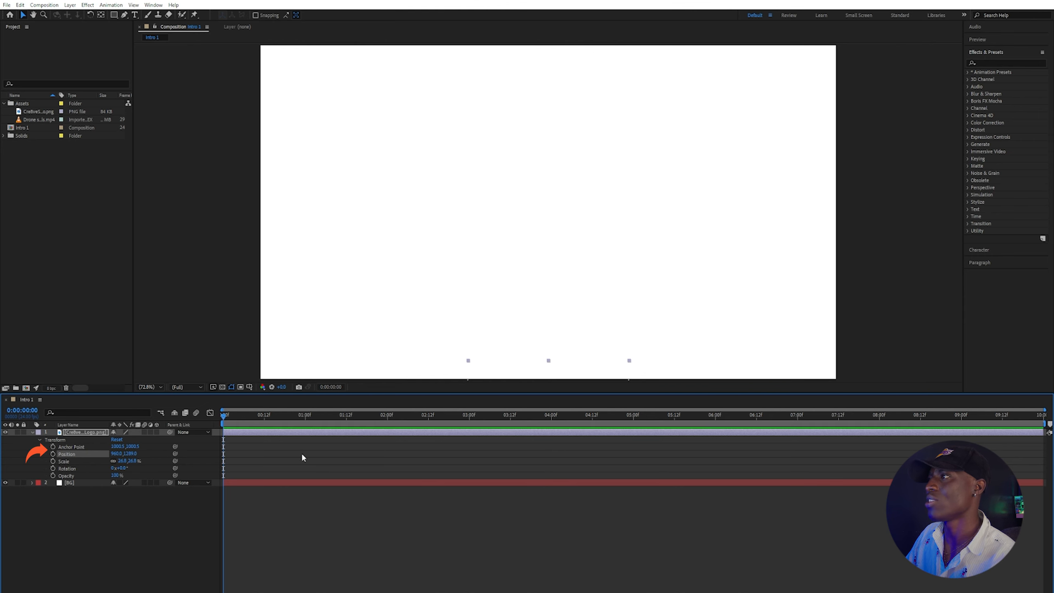
{"action": "left_click", "coordinate": [52, 454]}
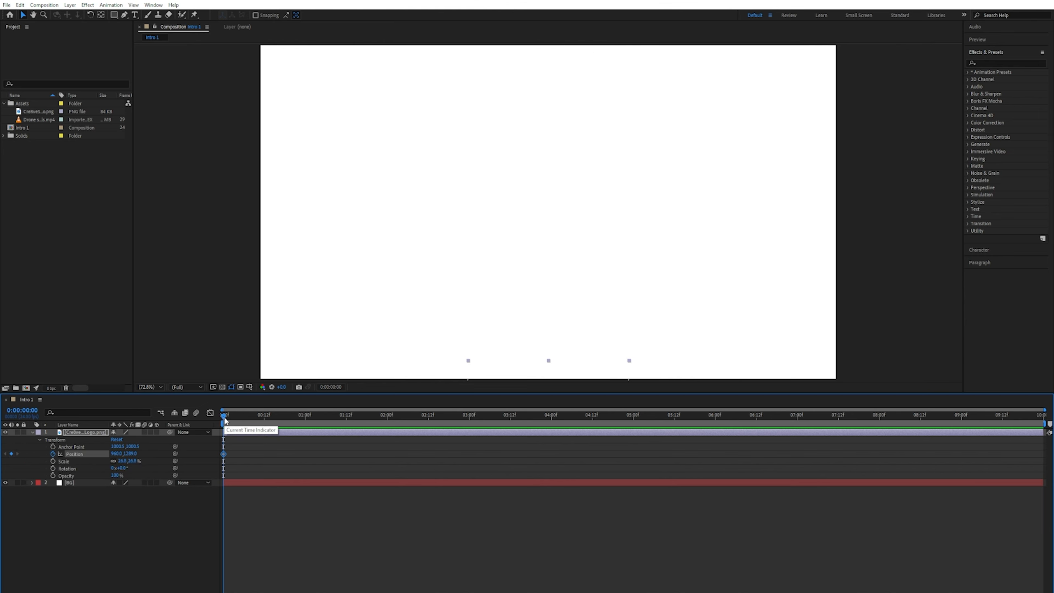
At 2 seconds, move the logo back to the centre of the frame to add a second Position keyframe.
{"action": "left_click_drag", "start_coordinate": [224, 417], "coordinate": [388, 430]}
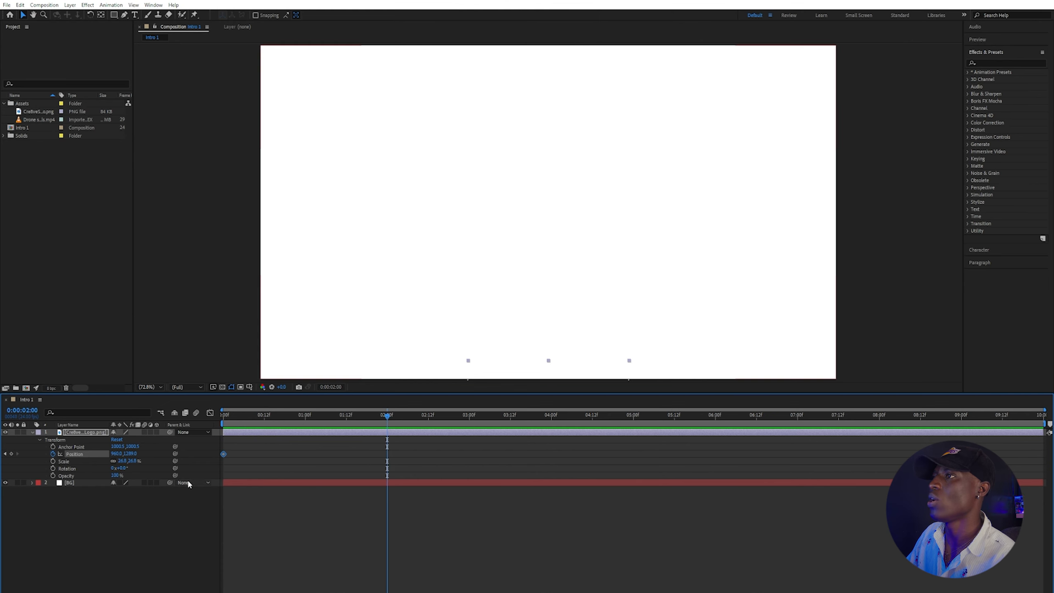
{"action": "mouse_move", "coordinate": [130, 454]}
{"action": "left_mouse_down"}
{"action": "mouse_move", "coordinate": [3, 454]}
{"action": "mouse_move", "coordinate": [2, 415]}
{"action": "mouse_move", "coordinate": [133, 455]}
{"action": "mouse_move", "coordinate": [3, 457]}
{"action": "mouse_move", "coordinate": [114, 453]}
{"action": "left_mouse_up"}
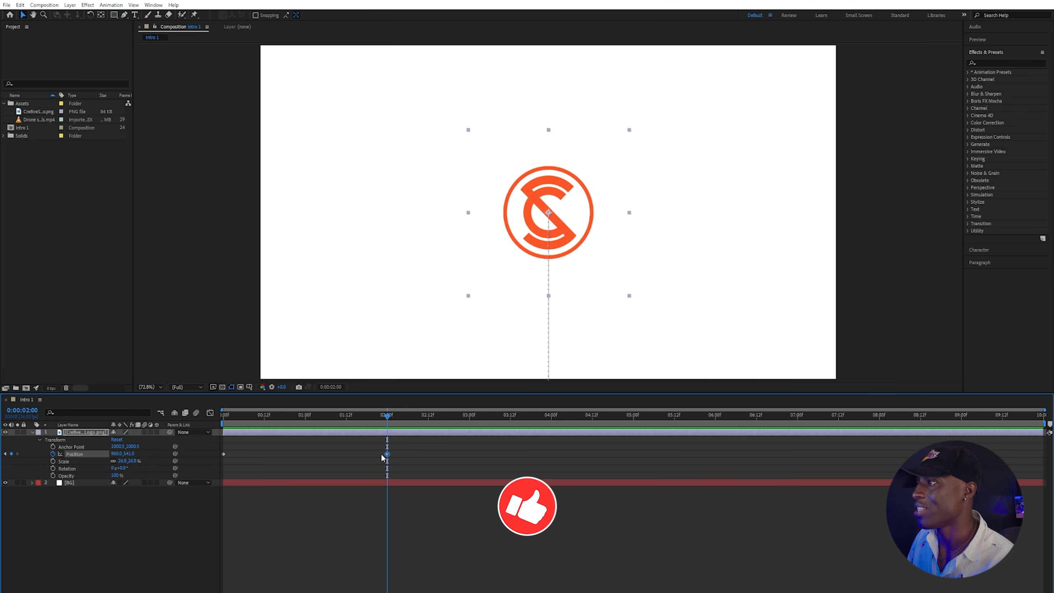
Preview the logo's slide-up animation from the start.
{"action": "left_click_drag", "start_coordinate": [250, 414], "coordinate": [205, 419]}
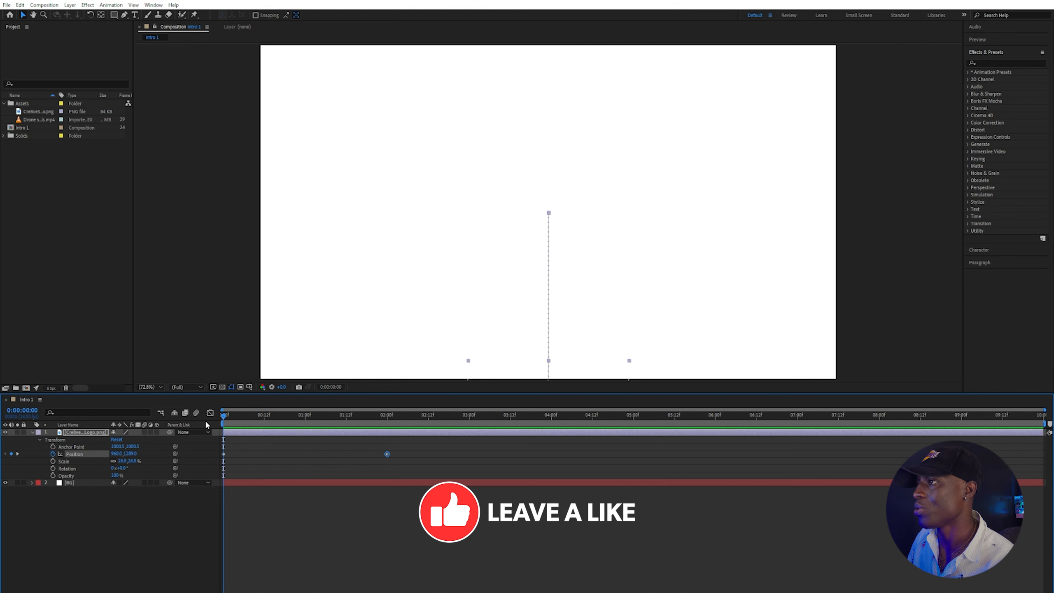
{"action": "key", "text": "space"}
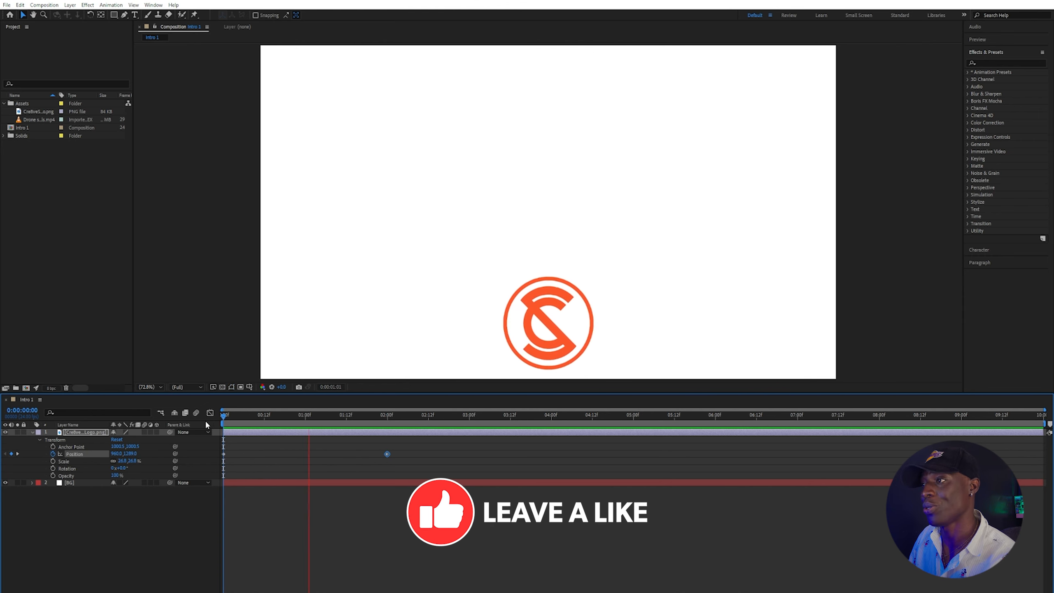
{"action": "key", "text": "space"}
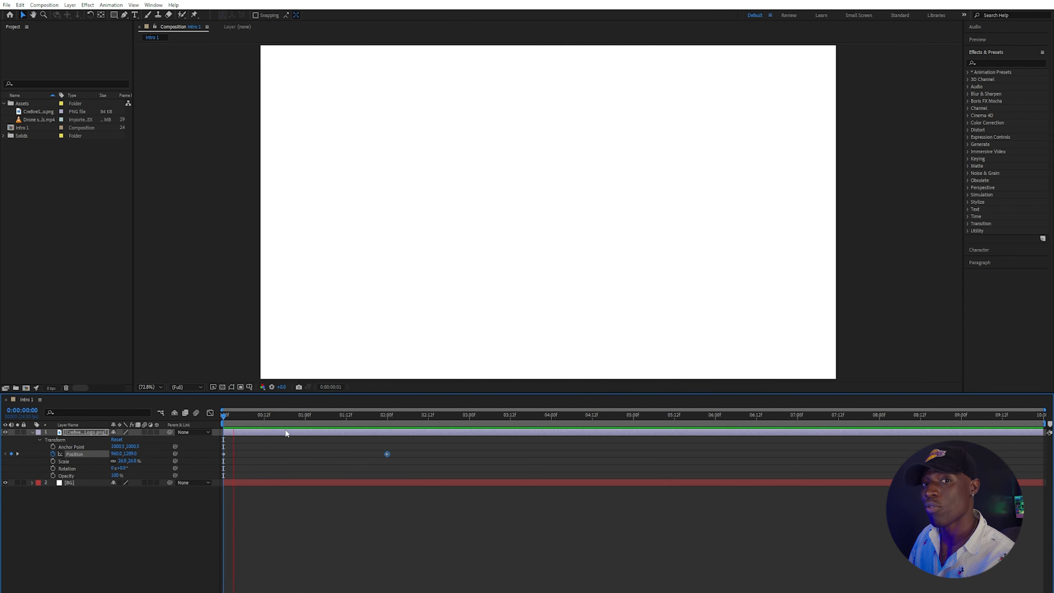
Move the second Position keyframe earlier, to about 1 second, and preview the animation.
{"action": "left_click_drag", "start_coordinate": [387, 454], "coordinate": [308, 454]}
{"action": "left_click_drag", "start_coordinate": [252, 418], "coordinate": [221, 424]}
{"action": "key", "text": "space"}
{"action": "key", "text": "space"}
{"action": "key", "text": "space"}
{"action": "key", "text": "space"}
Move the second Position keyframe to about 4 seconds and preview the animation.
{"action": "left_click_drag", "start_coordinate": [308, 453], "coordinate": [550, 453]}
{"action": "left_click", "coordinate": [215, 415]}
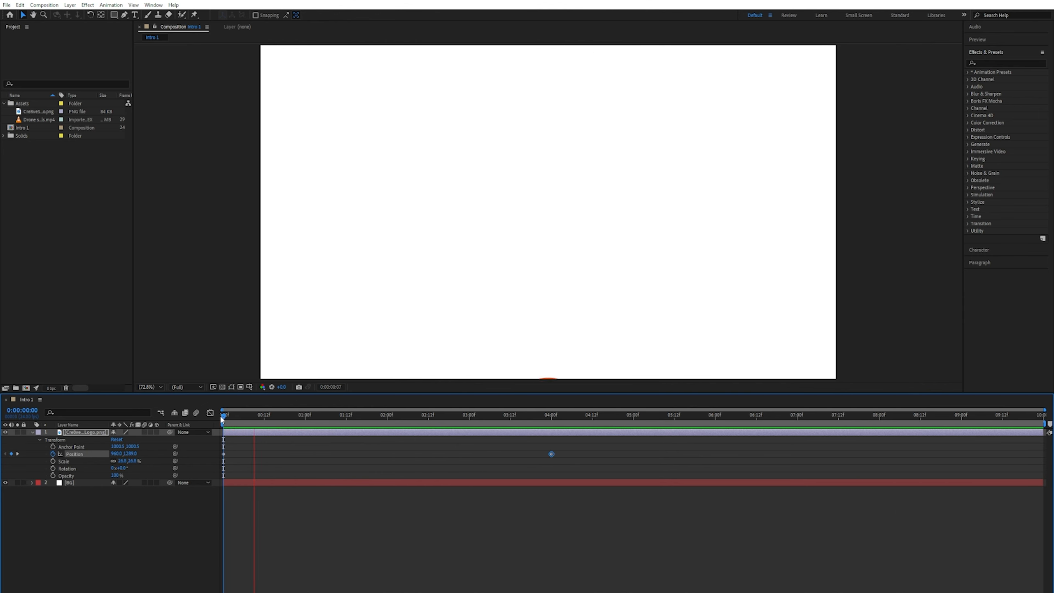
{"action": "key", "text": "space"}
Move the second Position keyframe back to 2 seconds and preview the animation.
{"action": "left_click_drag", "start_coordinate": [551, 453], "coordinate": [387, 454]}
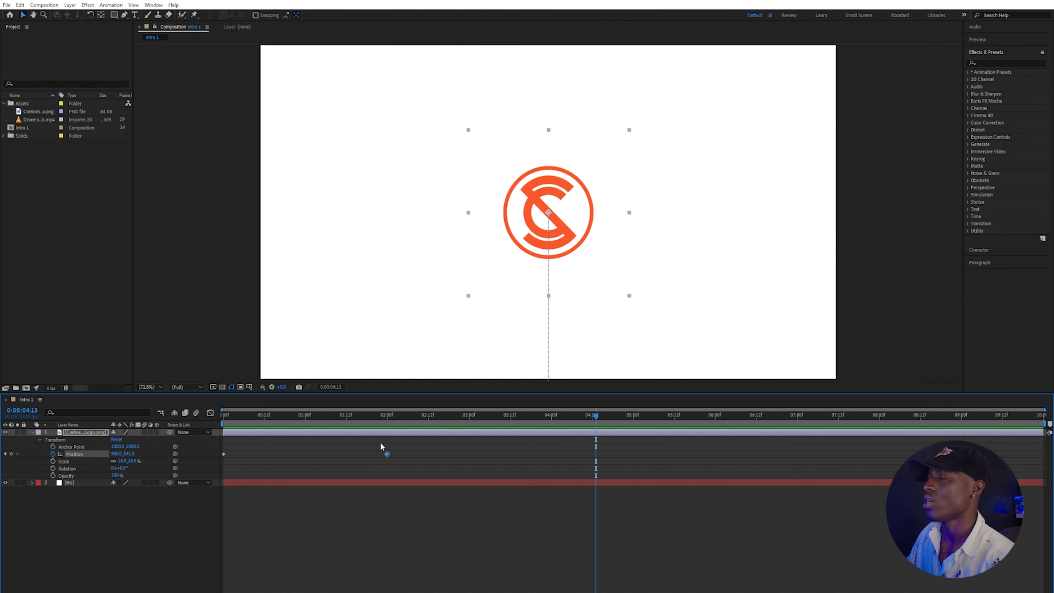
{"action": "left_click_drag", "start_coordinate": [278, 414], "coordinate": [205, 422]}
{"action": "key", "text": "space"}
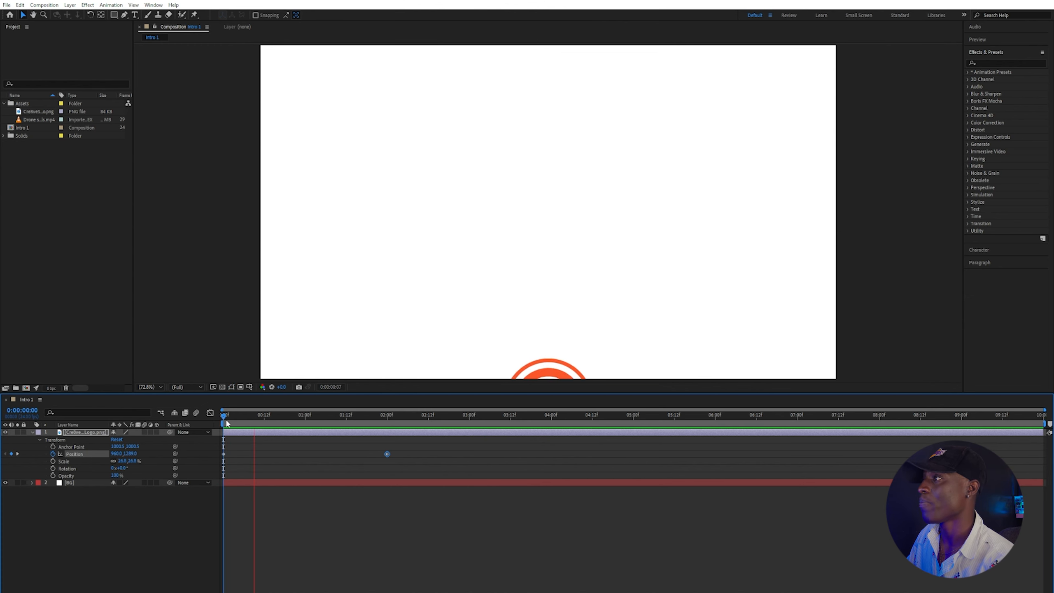
{"action": "key", "text": "space"}
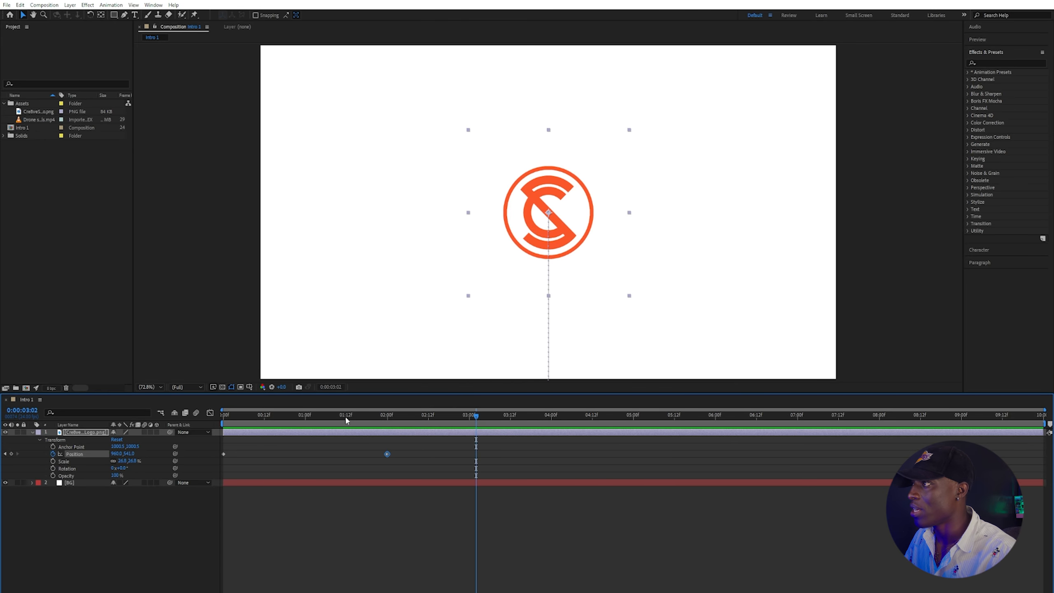
Apply Easy Ease to the second Position keyframe.
{"action": "key", "text": "F9"}
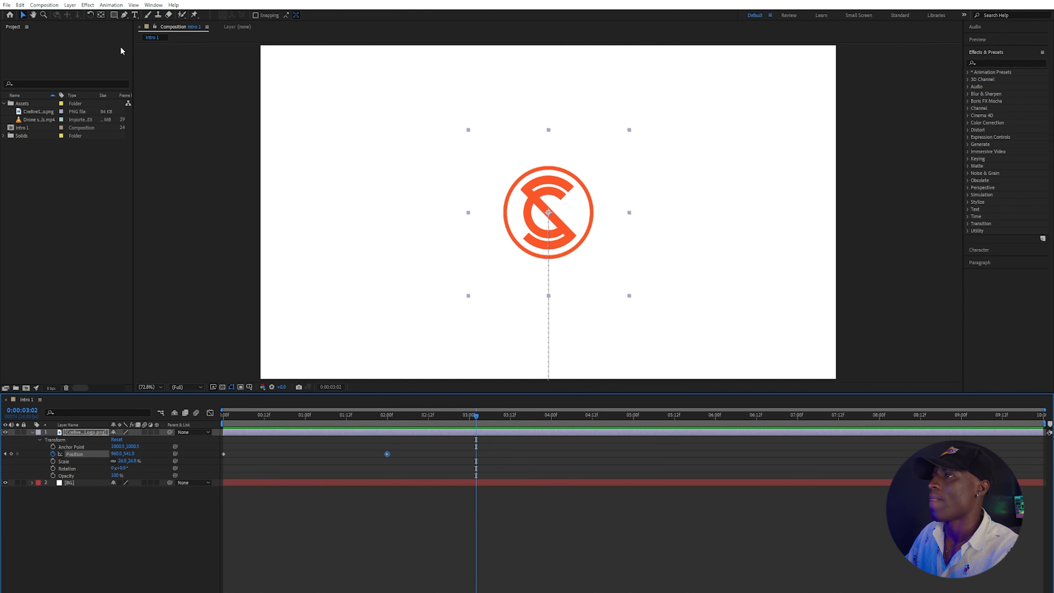
{"action": "left_click", "coordinate": [111, 4]}
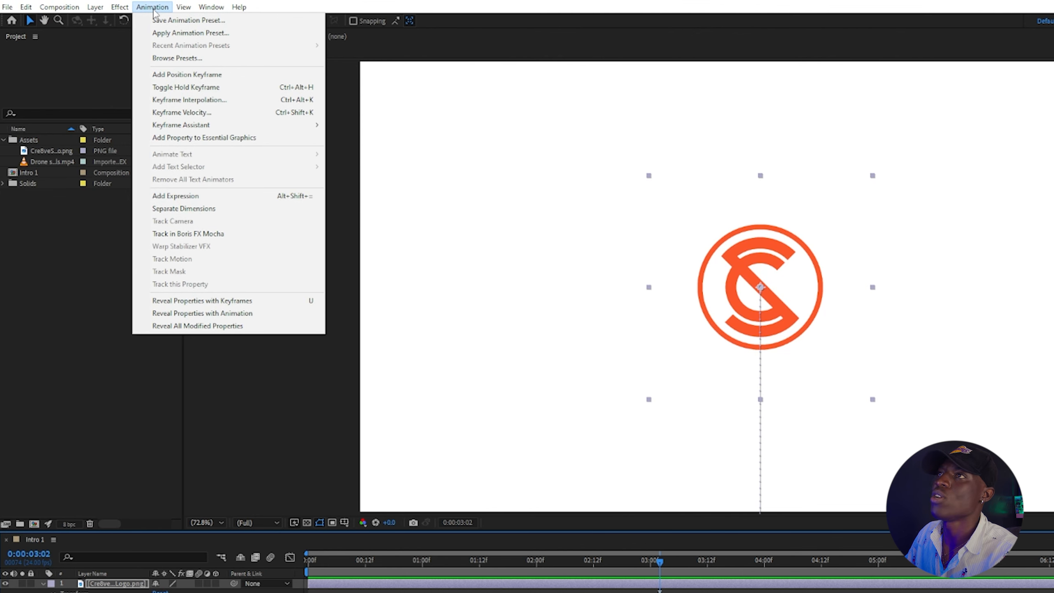
{"action": "mouse_move", "coordinate": [205, 126]}
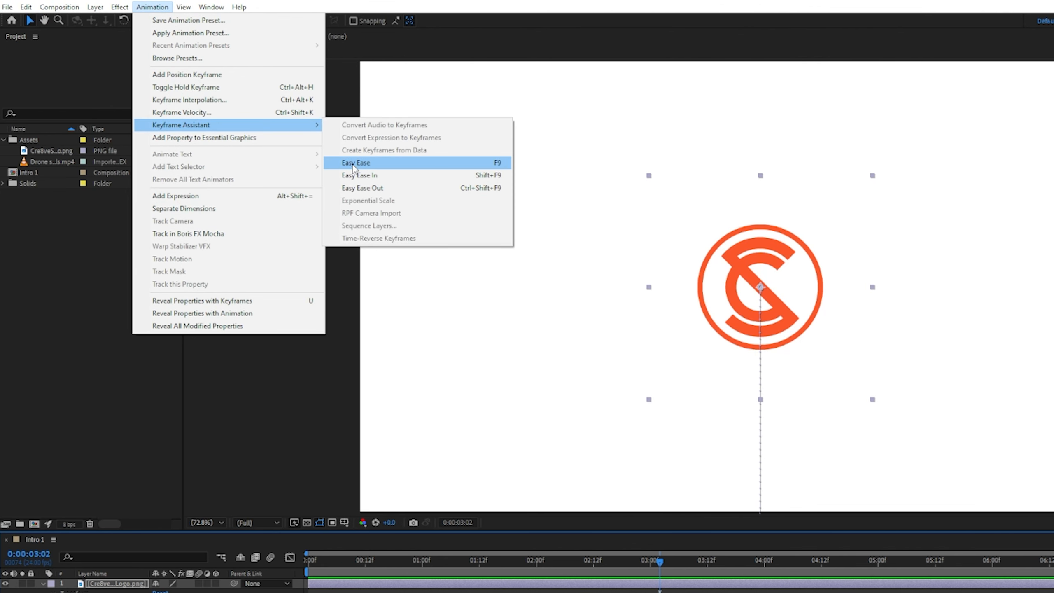
{"action": "left_click", "coordinate": [353, 162]}
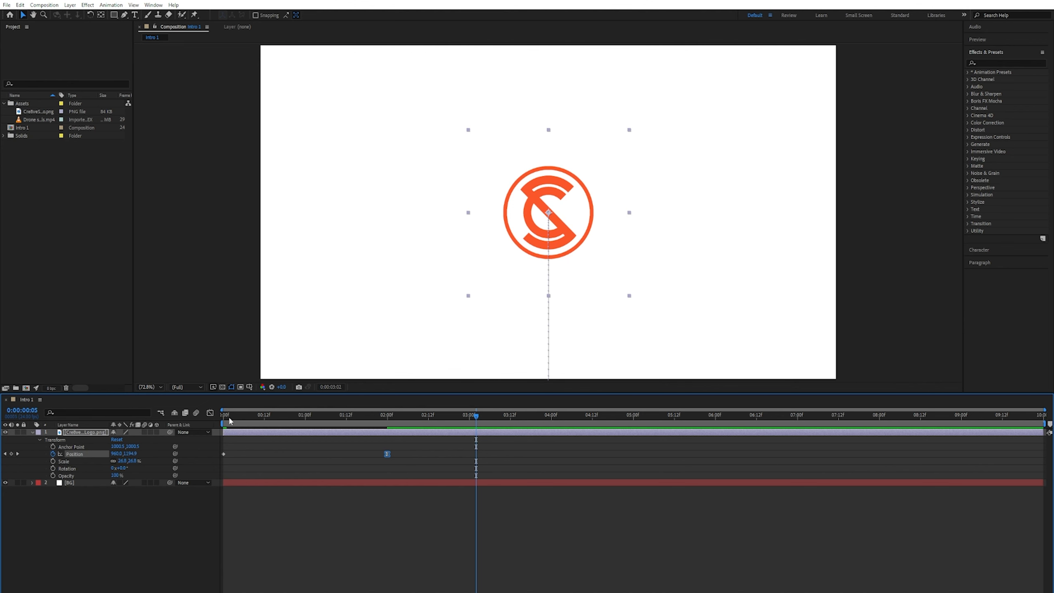
Apply Easy Ease to the first Position keyframe as well.
{"action": "key", "text": "Home"}
{"action": "key", "text": "space"}
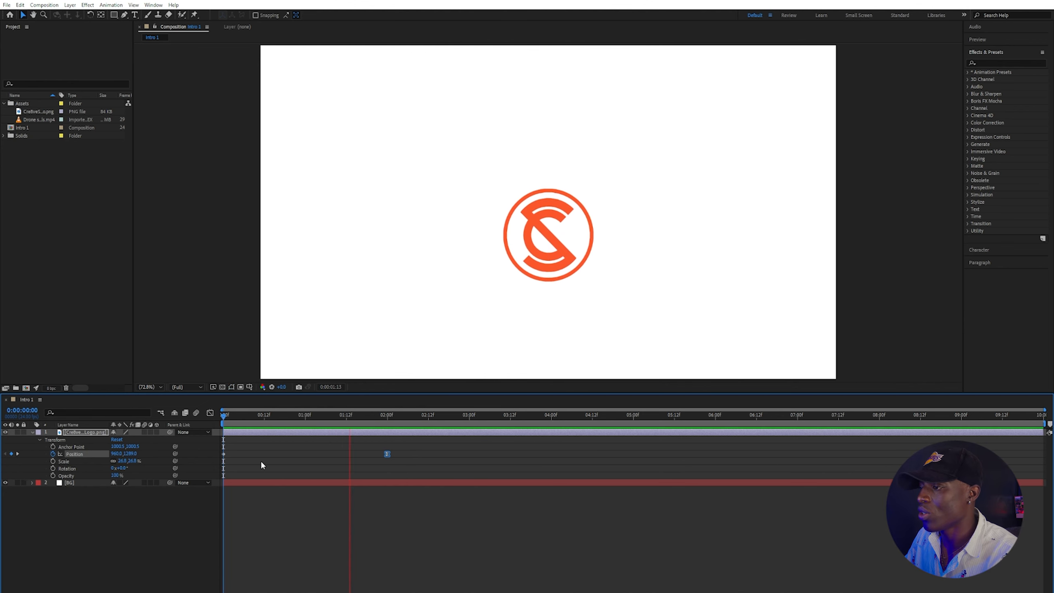
{"action": "key", "text": "space"}
{"action": "right_click", "coordinate": [223, 453]}
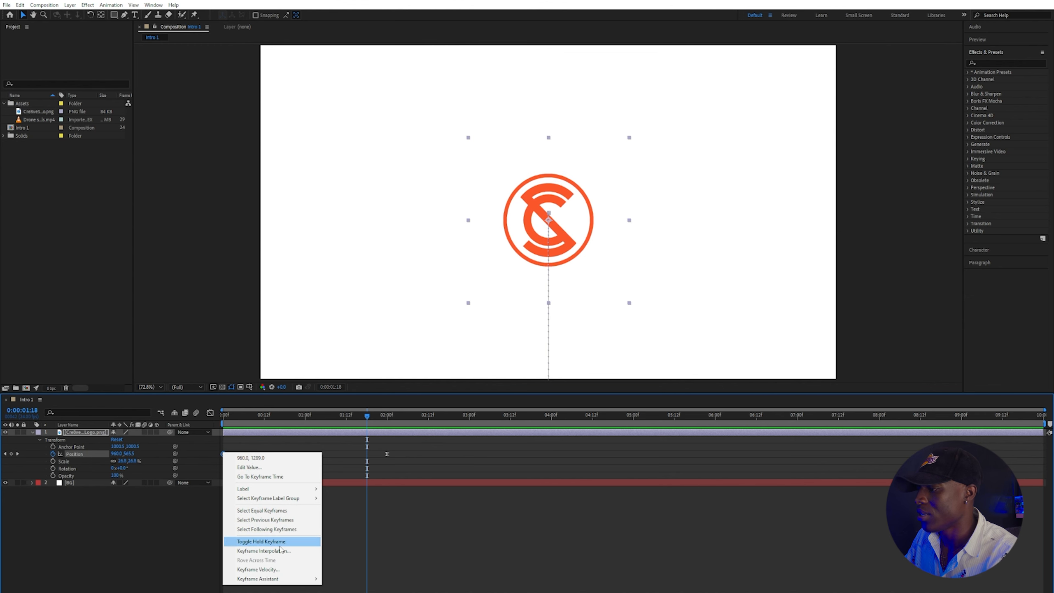
{"action": "mouse_move", "coordinate": [277, 579]}
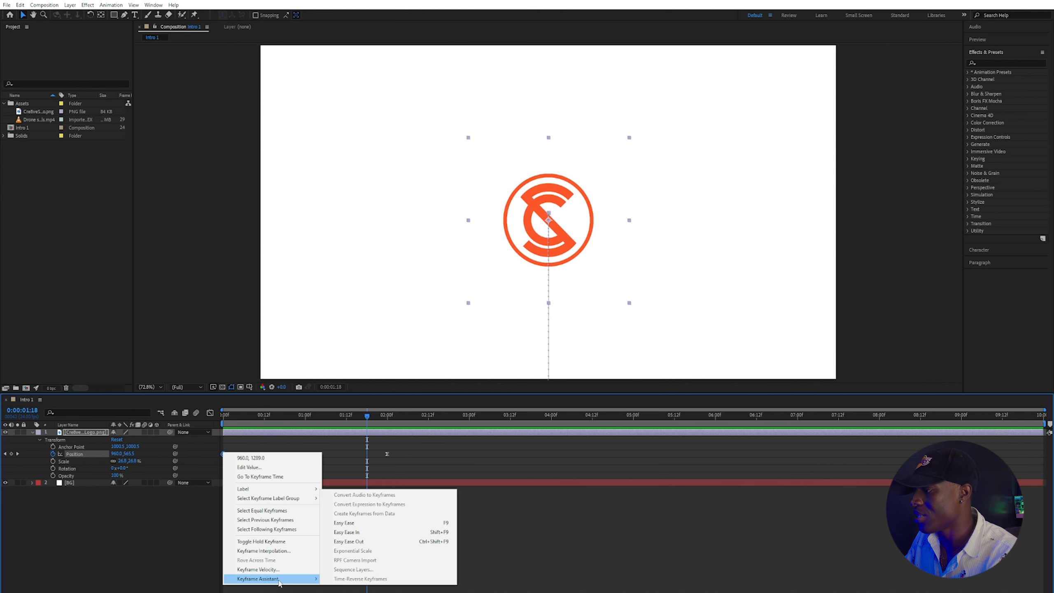
{"action": "left_click", "coordinate": [353, 523]}
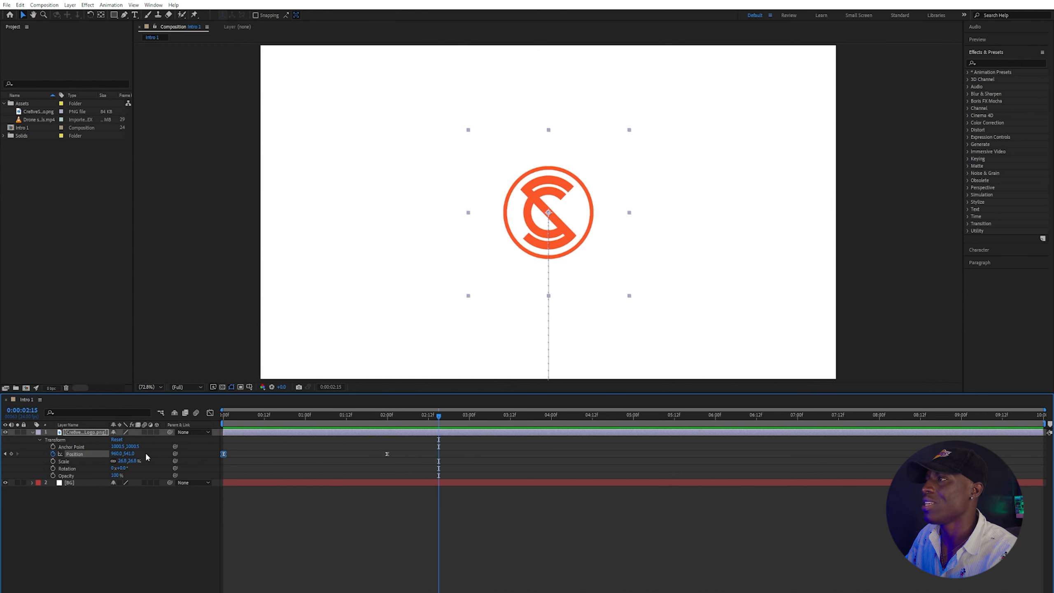
Preview the eased slide-up animation from the start.
{"action": "mouse_move", "coordinate": [431, 460]}
{"action": "left_mouse_down"}
{"action": "mouse_move", "coordinate": [421, 488]}
{"action": "mouse_move", "coordinate": [426, 466]}
{"action": "left_mouse_up"}
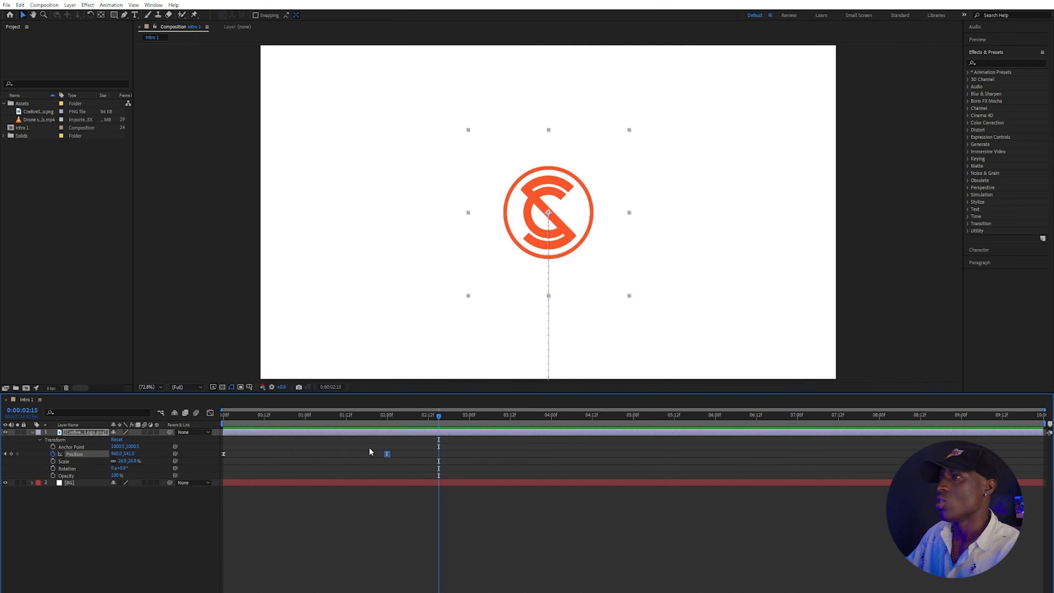
{"action": "left_click", "coordinate": [224, 414]}
{"action": "key", "text": "space"}
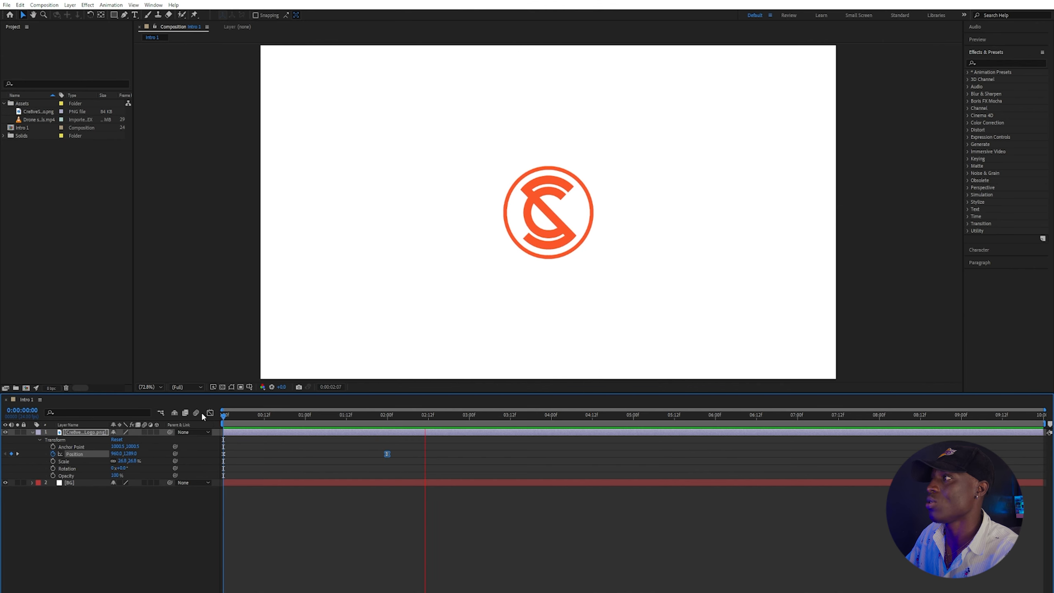
{"action": "key", "text": "space"}
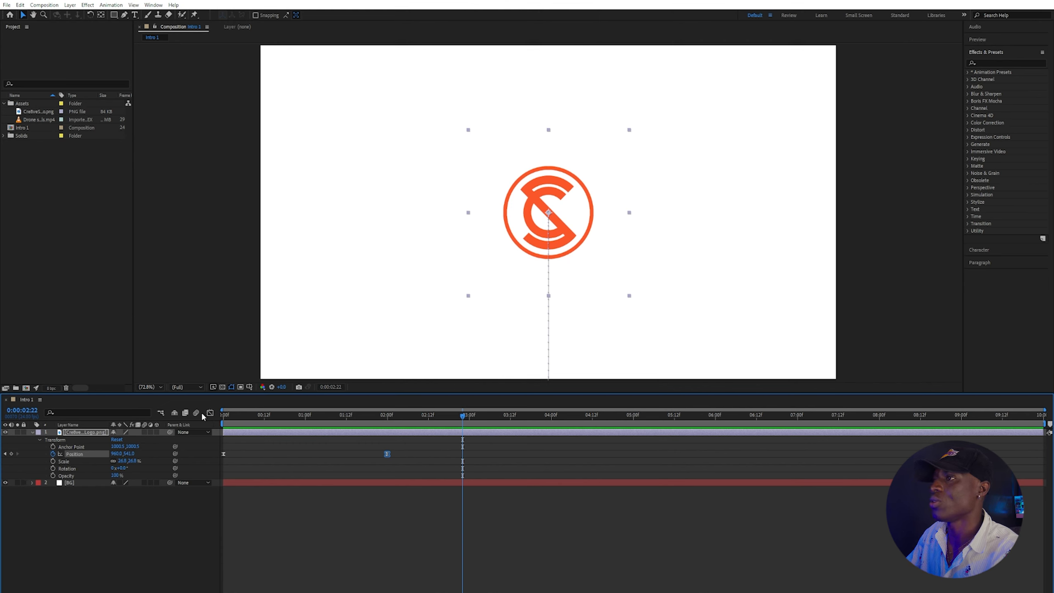
Show the logo layer's keyframed properties, and its Scale, Rotation, Position and Opacity properties one at a time.
{"action": "key", "text": "u"}
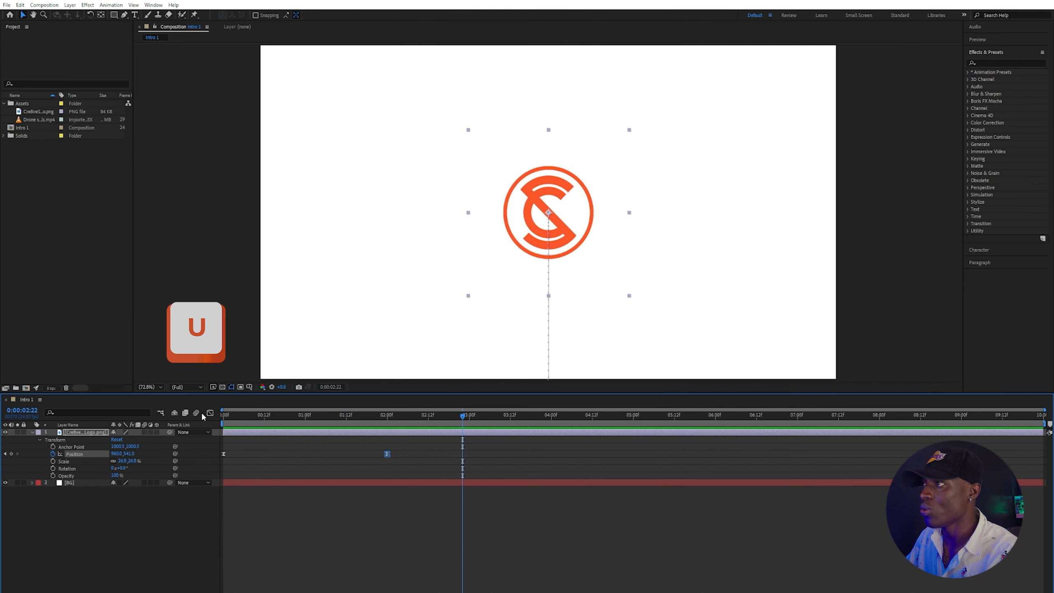
{"action": "key", "text": "u"}
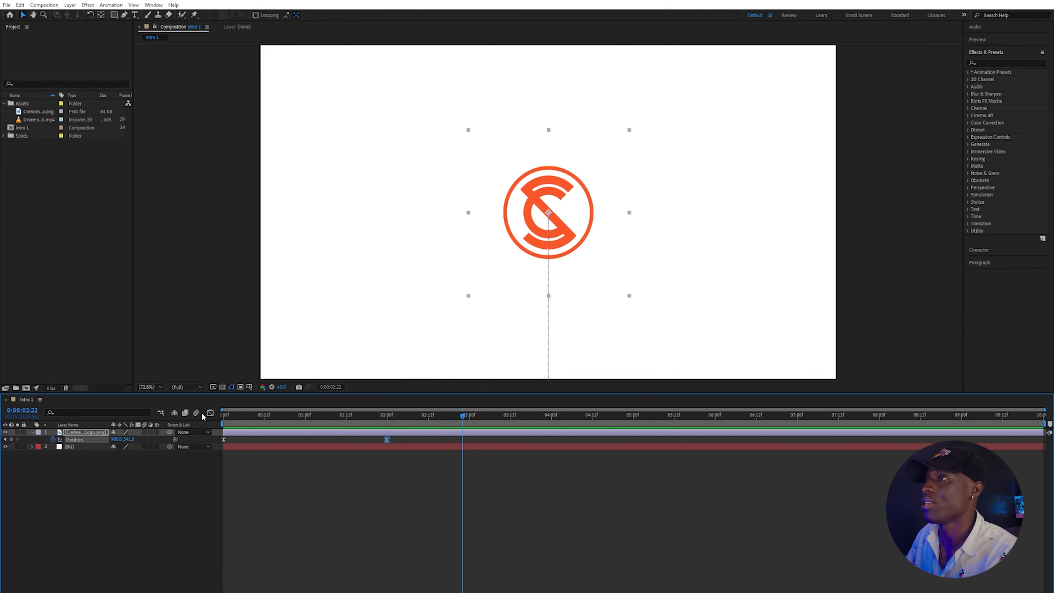
{"action": "key", "text": "u"}
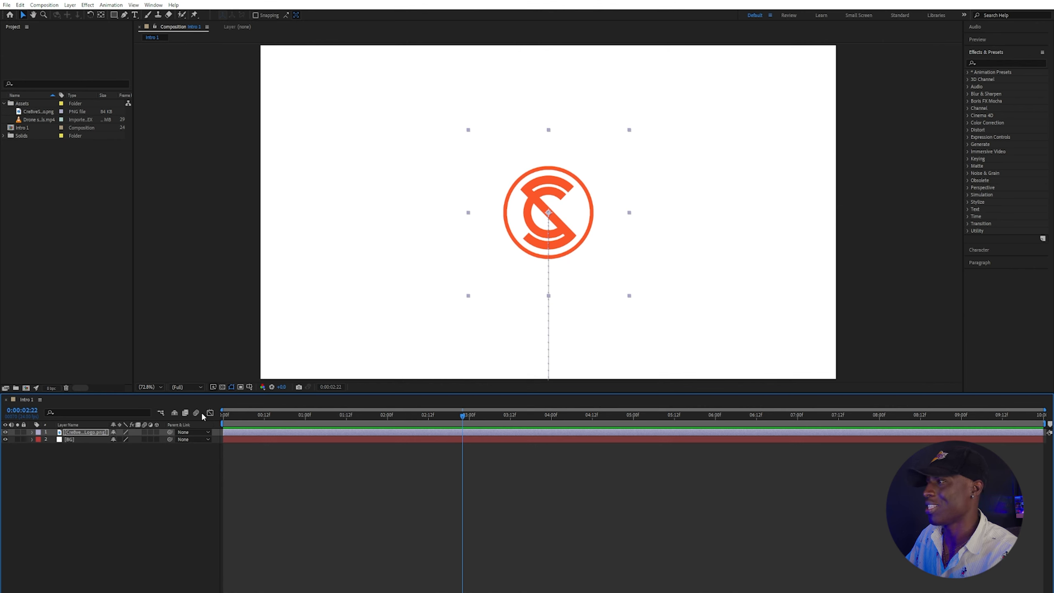
{"action": "key", "text": "s"}
{"action": "key", "text": "r"}
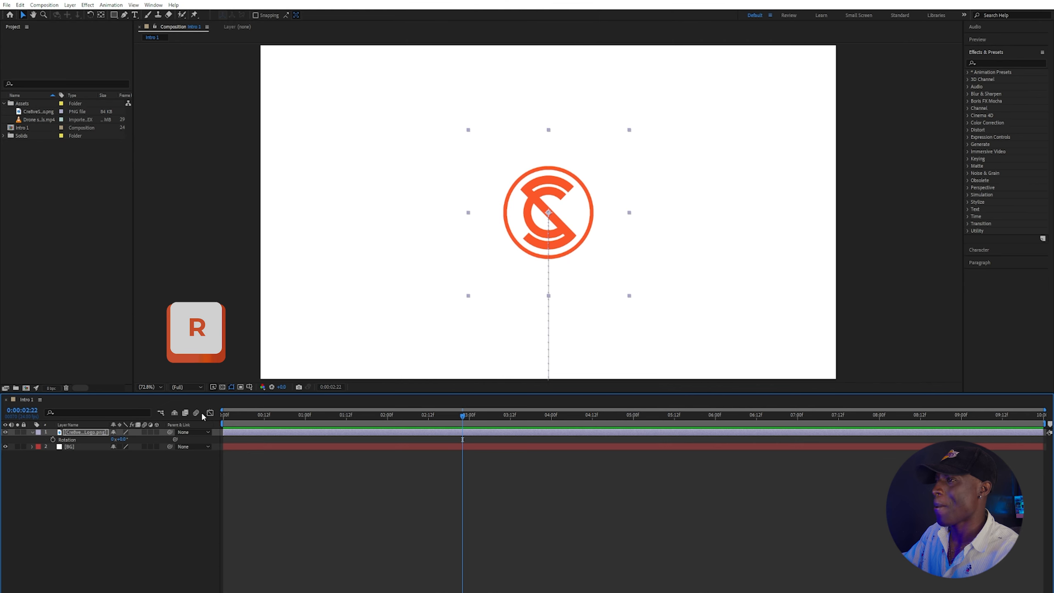
{"action": "key", "text": "p"}
{"action": "key", "text": "t"}
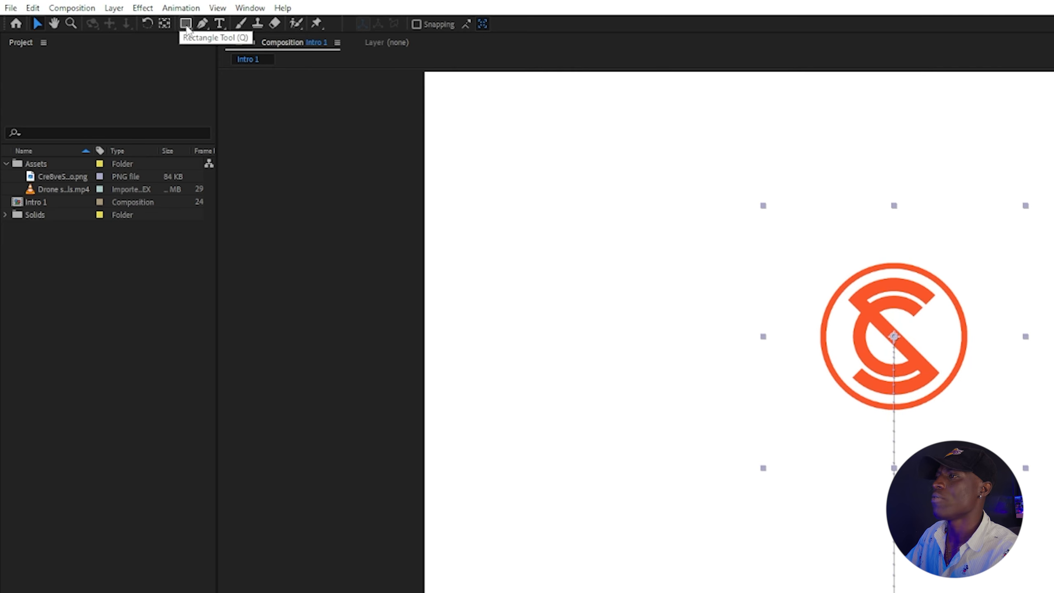
{"action": "left_click", "coordinate": [186, 23]}
{"action": "left_click", "coordinate": [189, 26]}
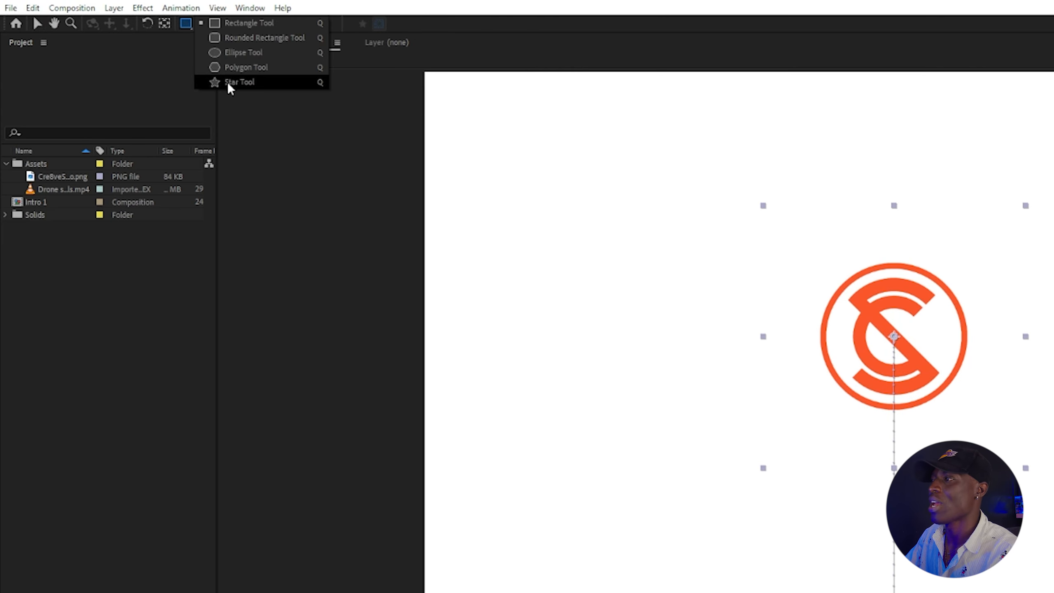
{"action": "left_click", "coordinate": [59, 23]}
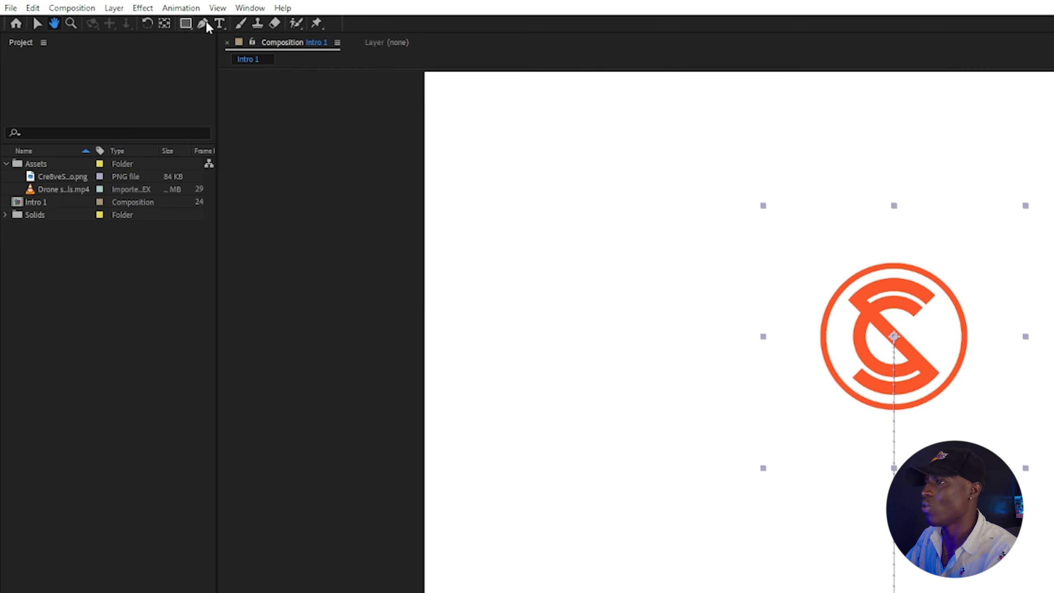
Add a text layer below the logo reading CRE8VE STAN.
{"action": "left_click", "coordinate": [222, 23]}
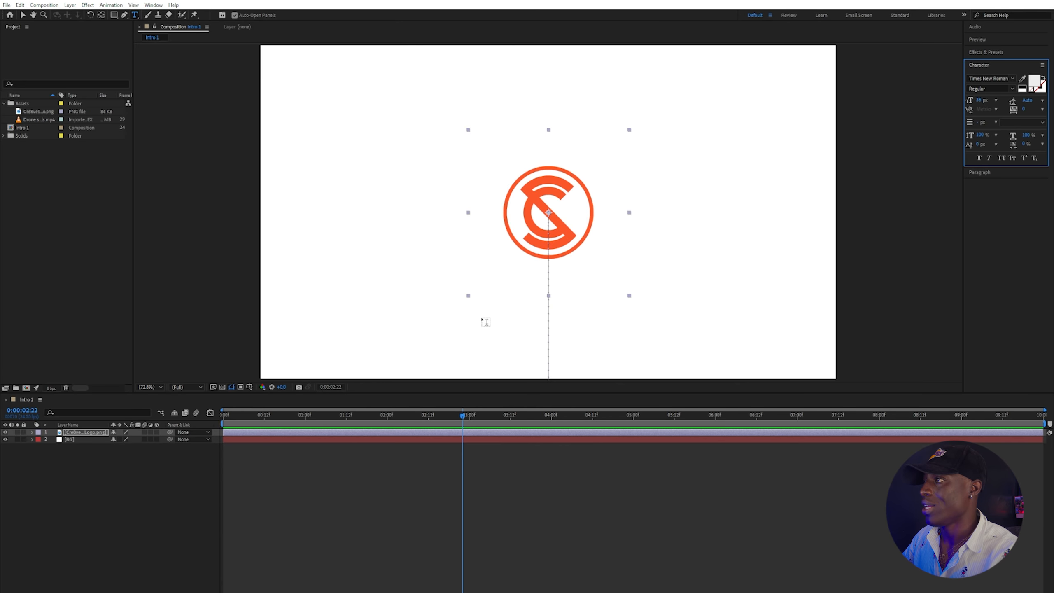
{"action": "left_click", "coordinate": [482, 319]}
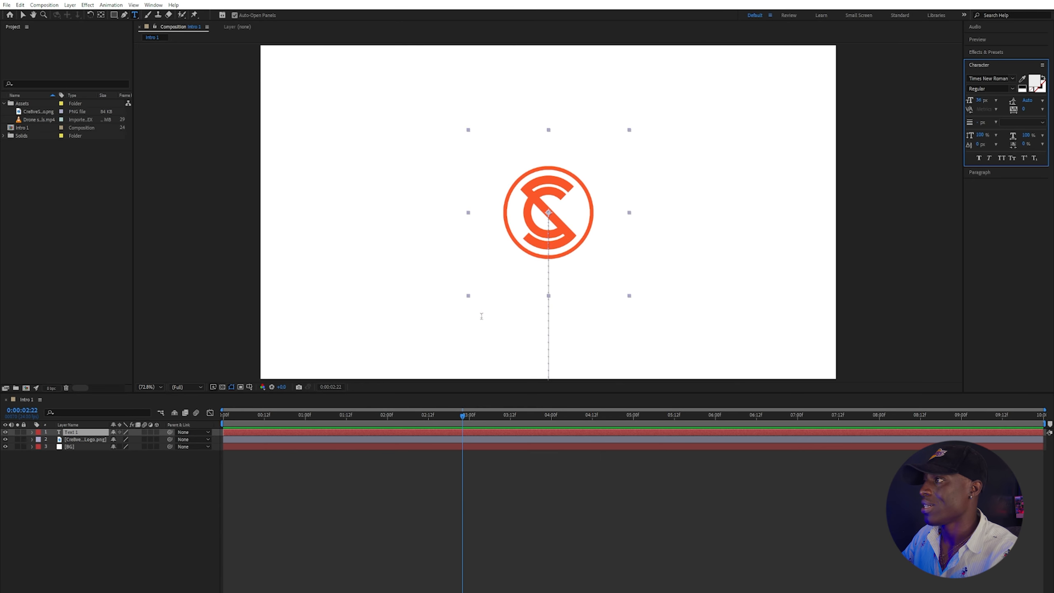
{"action": "type", "text": "CR"}
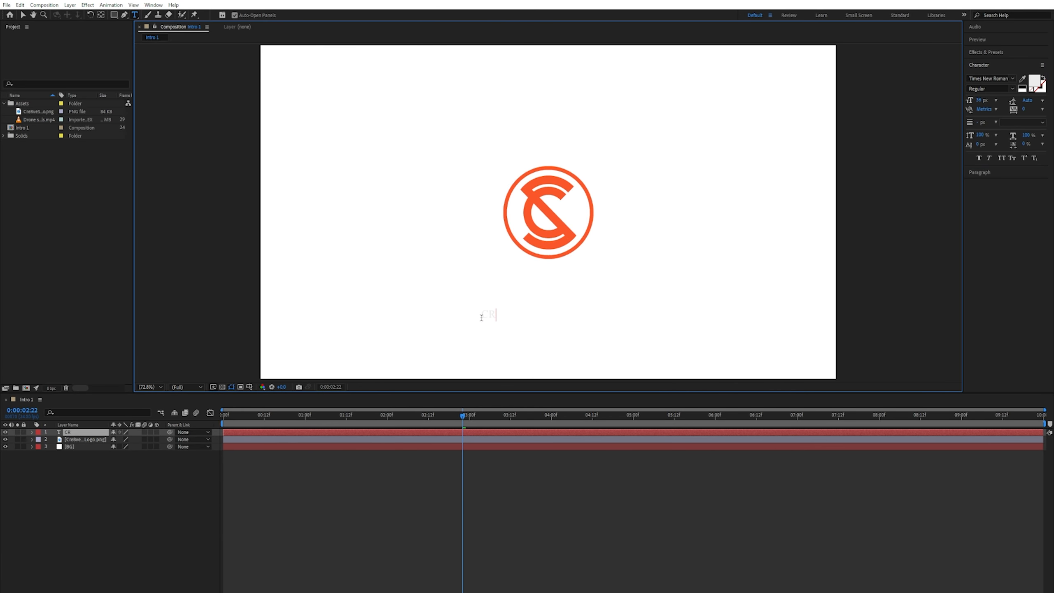
{"action": "type", "text": "E8VE STAN"}
{"action": "key", "text": "Escape"}
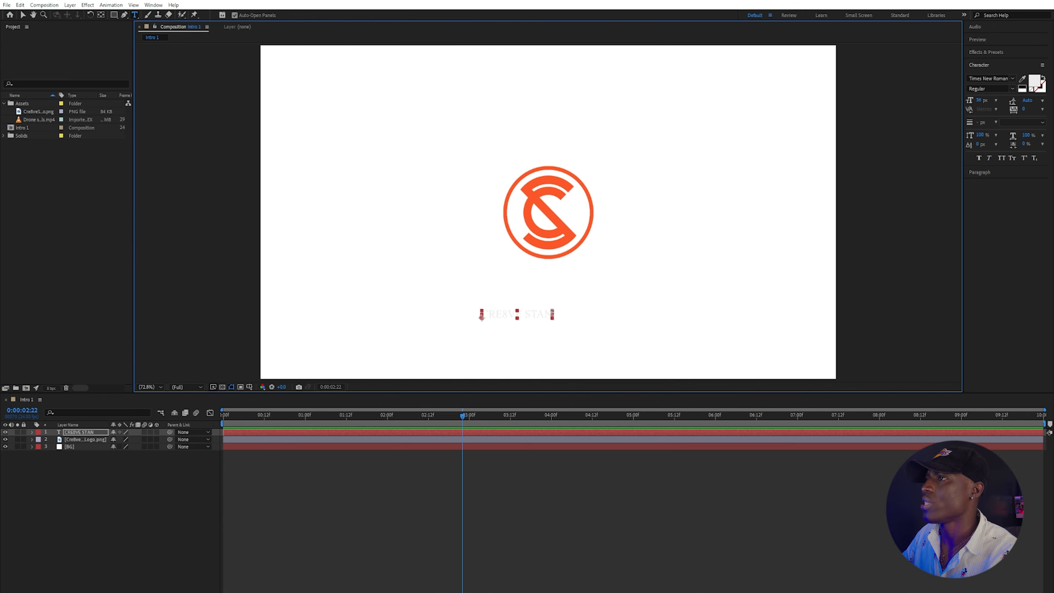